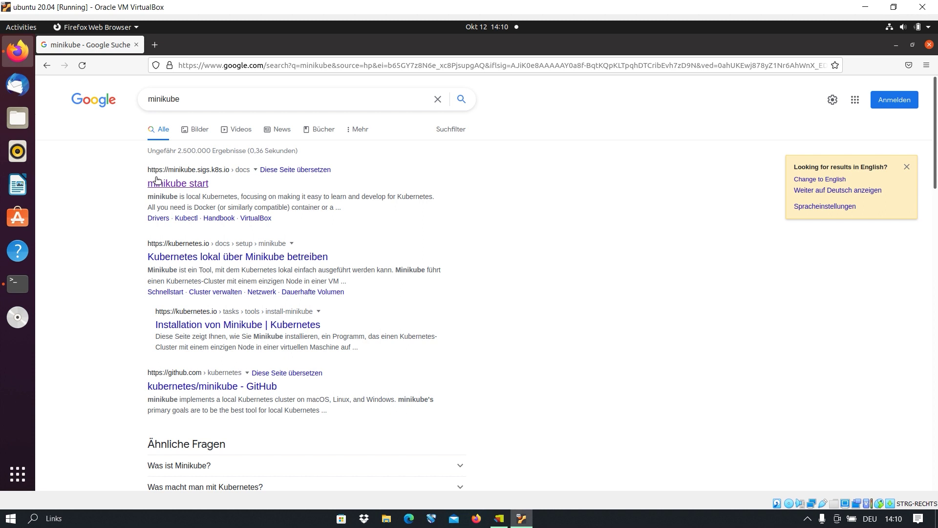
# Open the minikube start documentation from the search results and review its requirements and Installation section
pyautogui.click(169, 185)
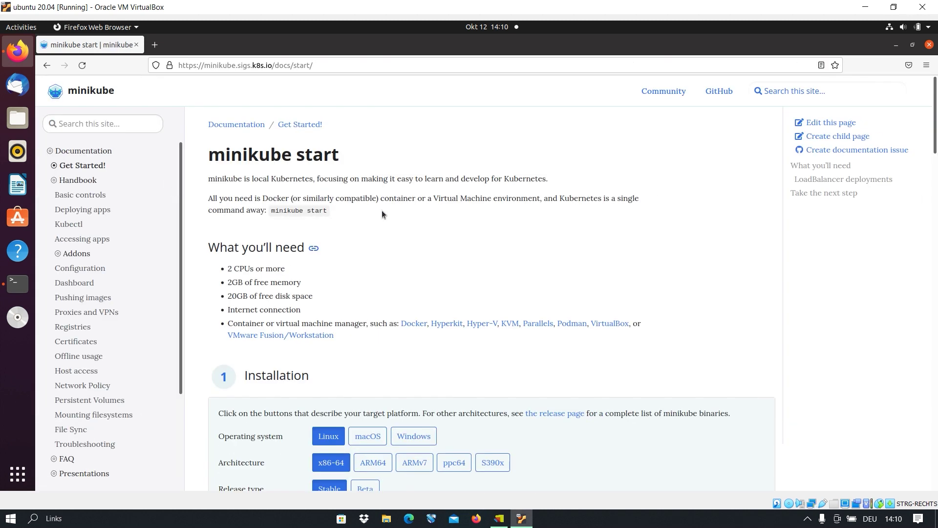
pyautogui.scroll(-3, 385, 210)
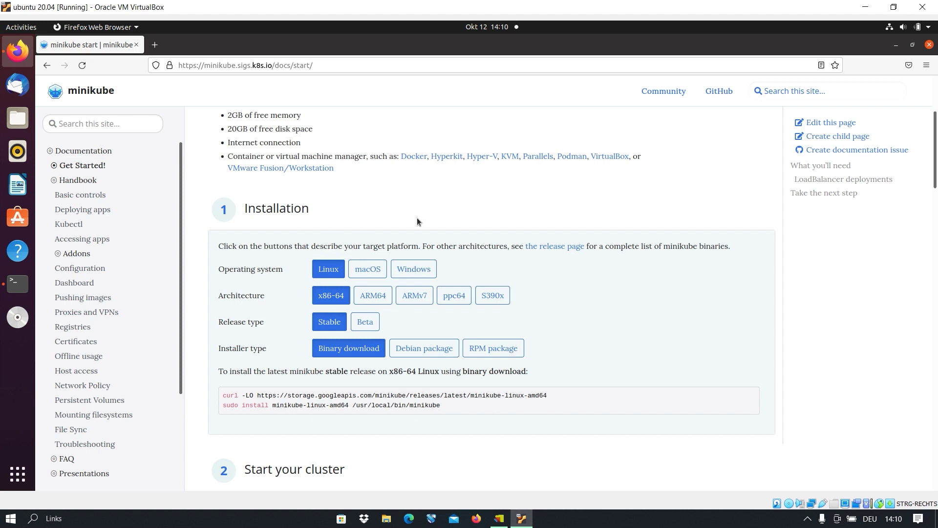
pyautogui.scroll(3, 417, 218)
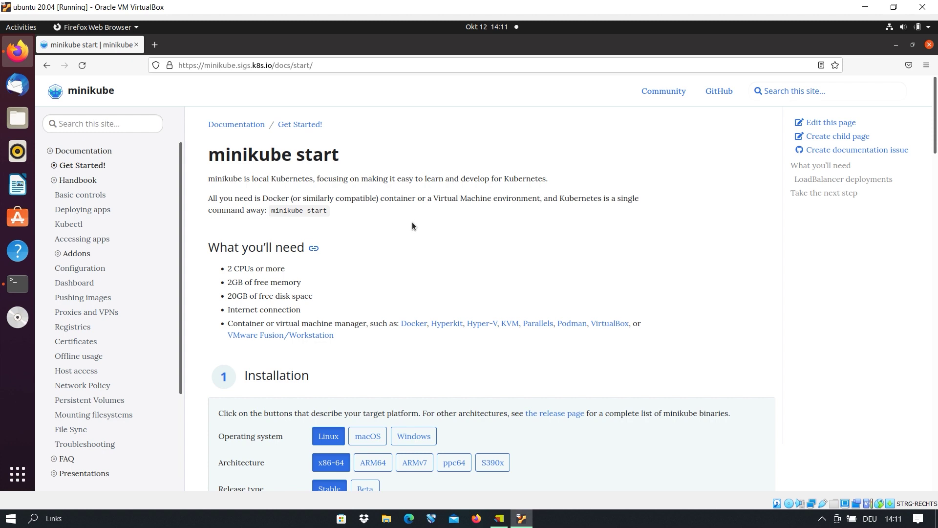
pyautogui.scroll(-2, 412, 225)
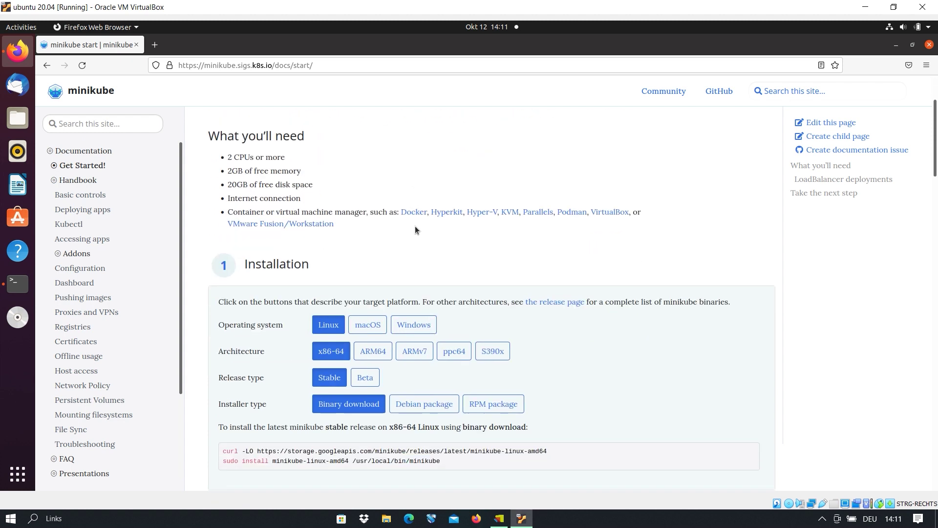
pyautogui.scroll(-1, 313, 274)
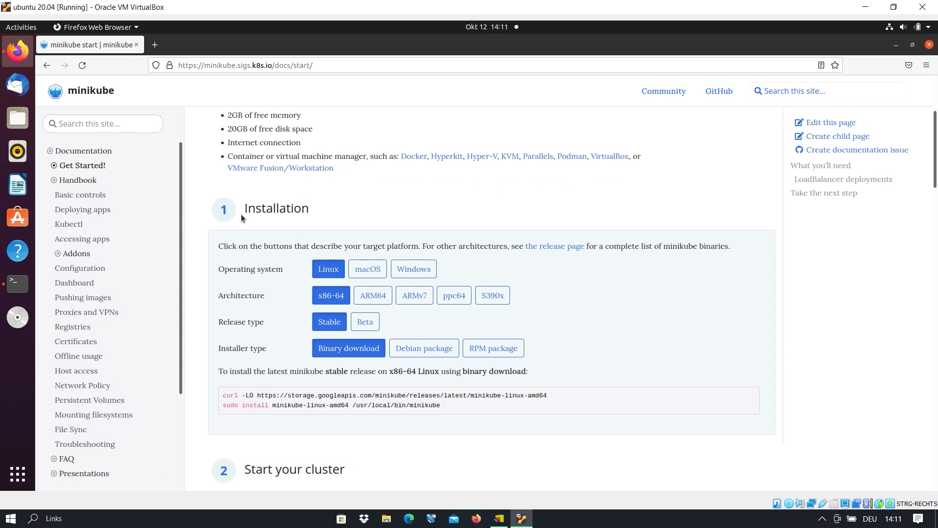
pyautogui.scroll(-1, 423, 198)
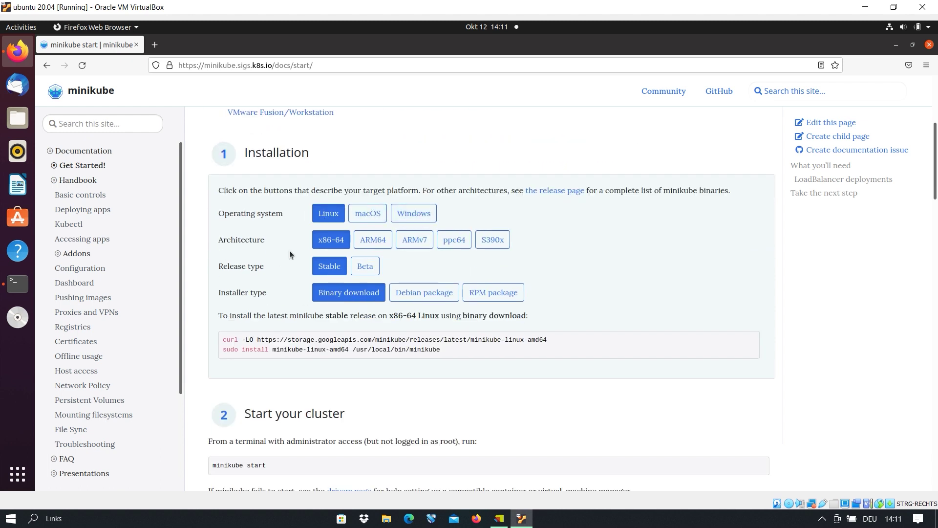
# Choose Linux as the operating system and copy the curl command that downloads the stable x86-64 minikube binary
pyautogui.click(322, 217)
pyautogui.moveTo(549, 339); pyautogui.dragTo(222, 340)
pyautogui.rightClick(289, 340)
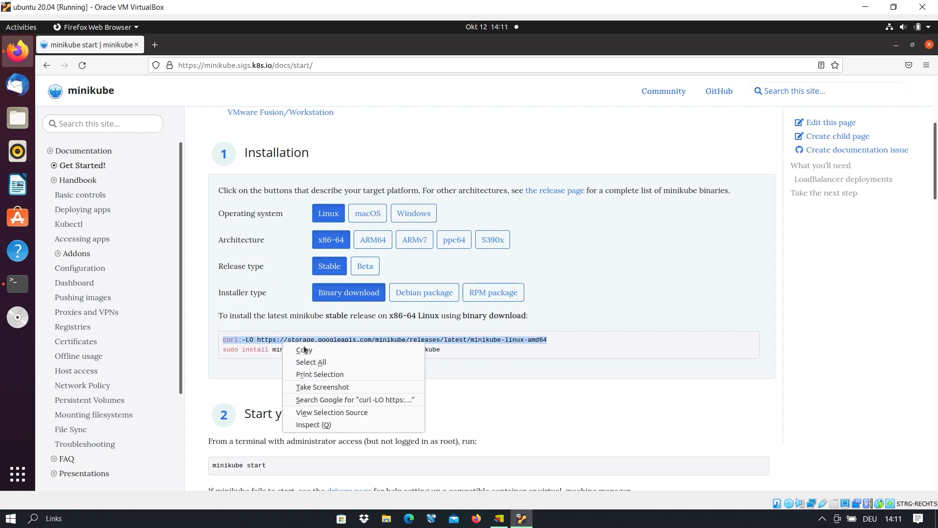
pyautogui.click(298, 351)
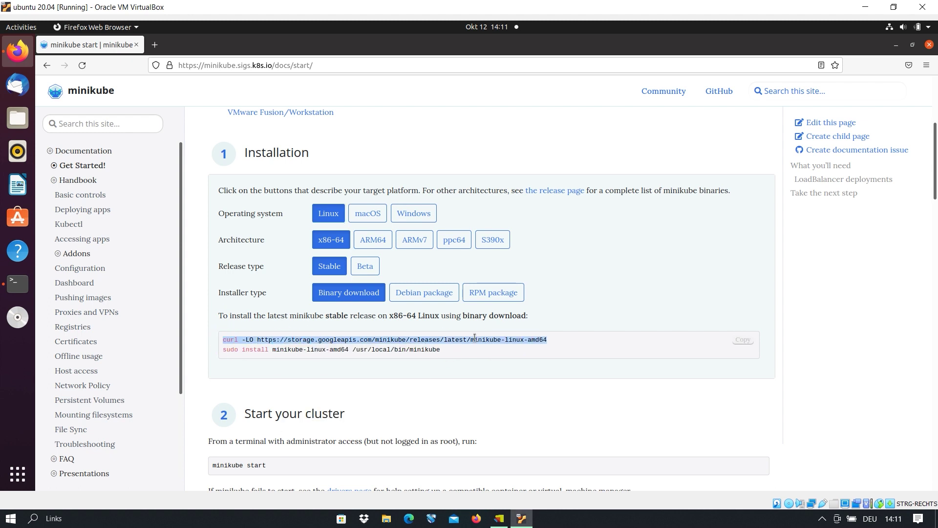
# Switch to the terminal, run the copied curl command to download minikube-linux-amd64, and list the home directory with ls
pyautogui.click(20, 286)
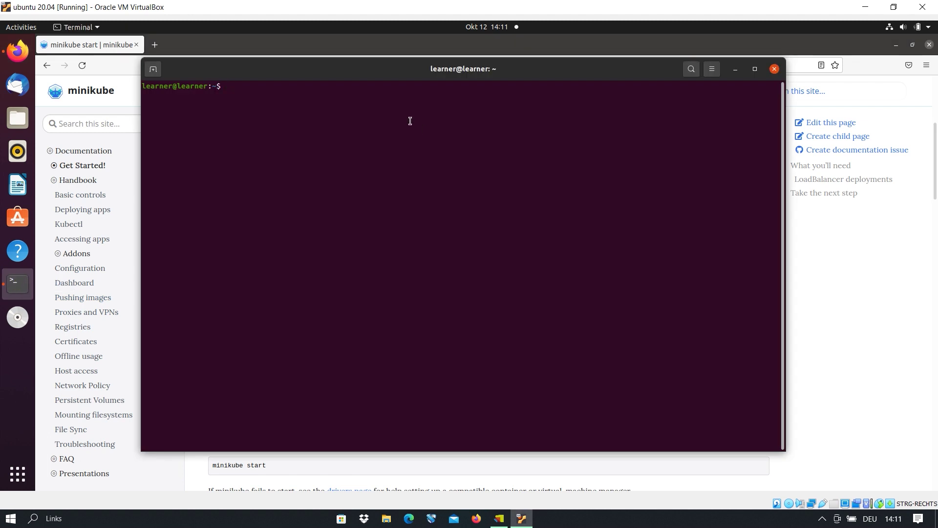
pyautogui.rightClick(248, 90)
pyautogui.click(285, 124)
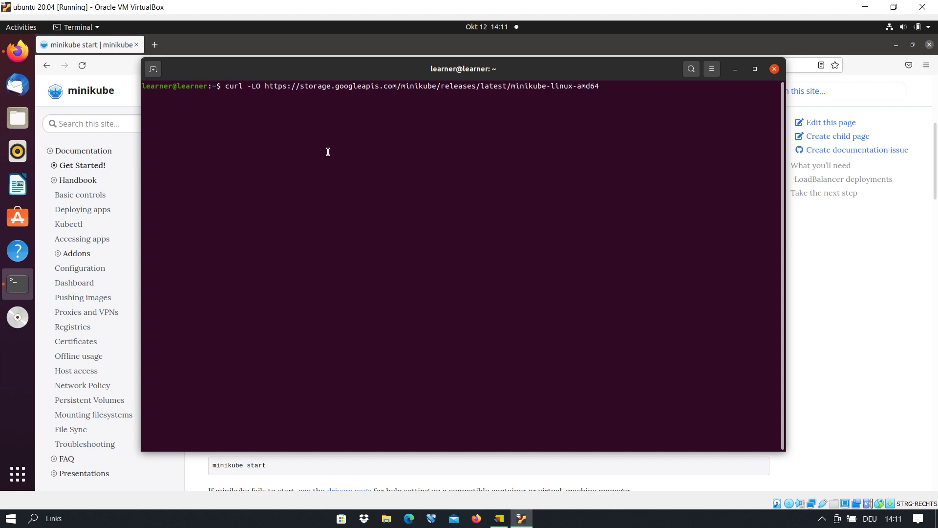
pyautogui.press('Return')
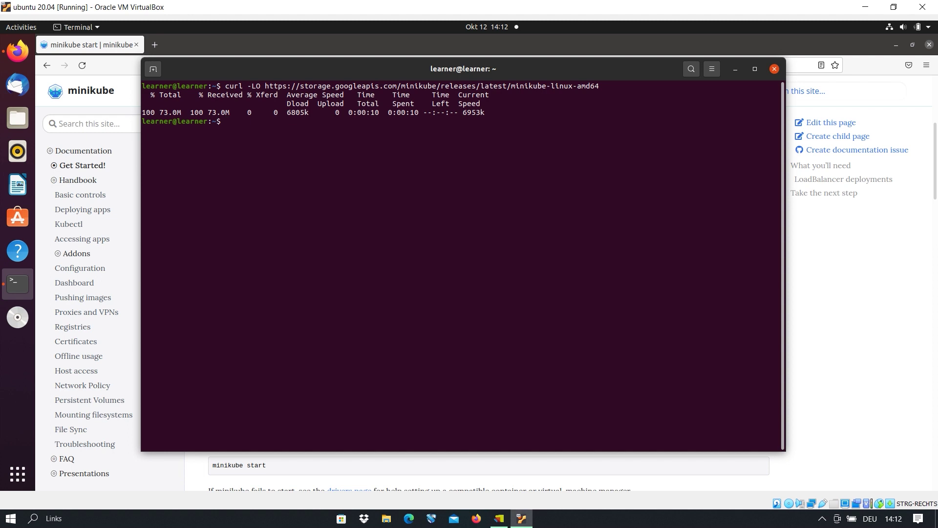
pyautogui.write('ls')
pyautogui.press('Return')
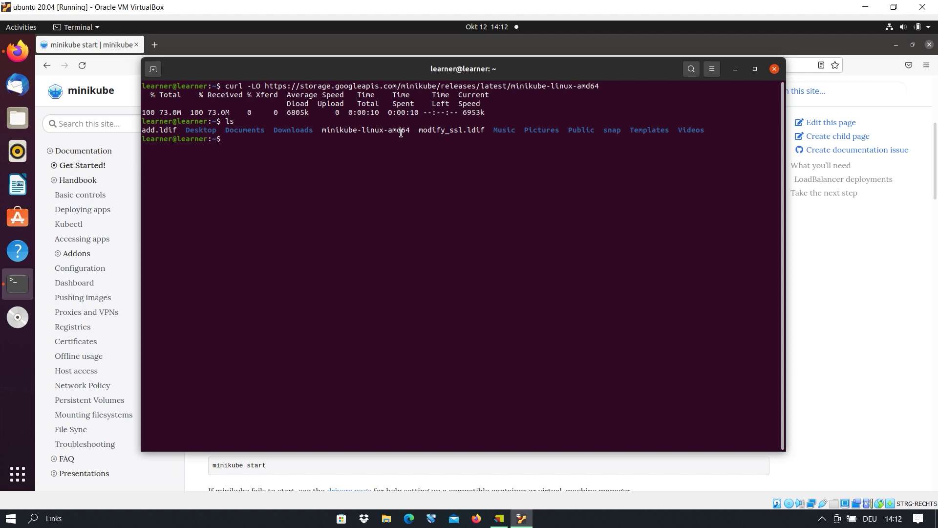
# Return to the browser's Installation section and copy the sudo install command for minikube-linux-amd64
pyautogui.click(735, 71)
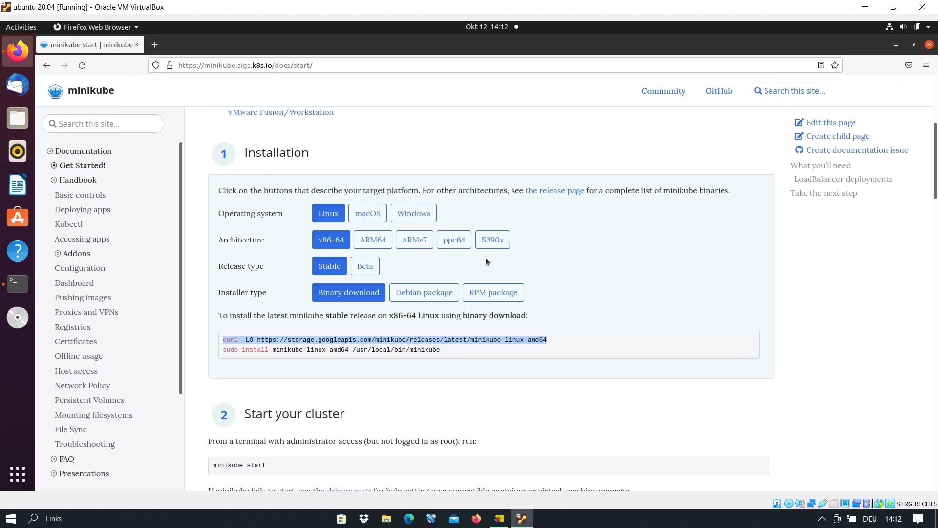
pyautogui.click(441, 350)
pyautogui.moveTo(441, 349); pyautogui.dragTo(222, 348)
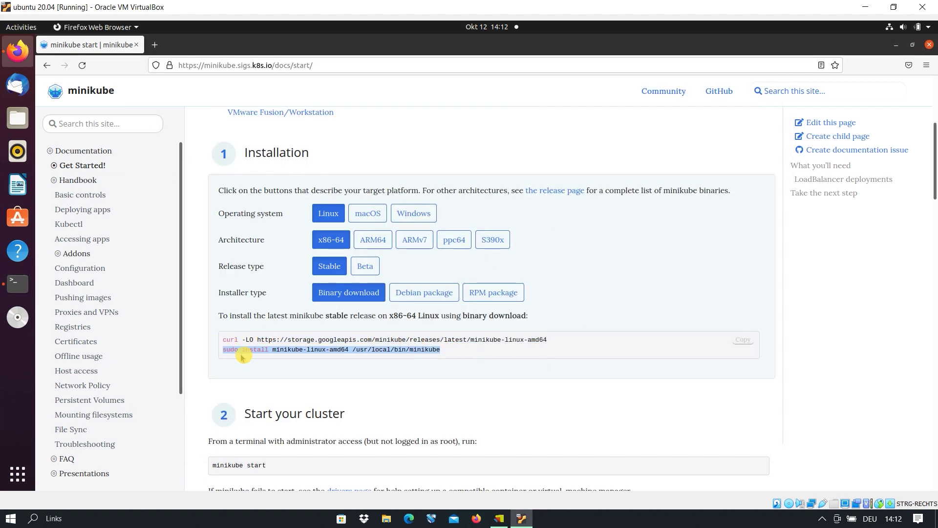
pyautogui.rightClick(298, 351)
pyautogui.click(329, 360)
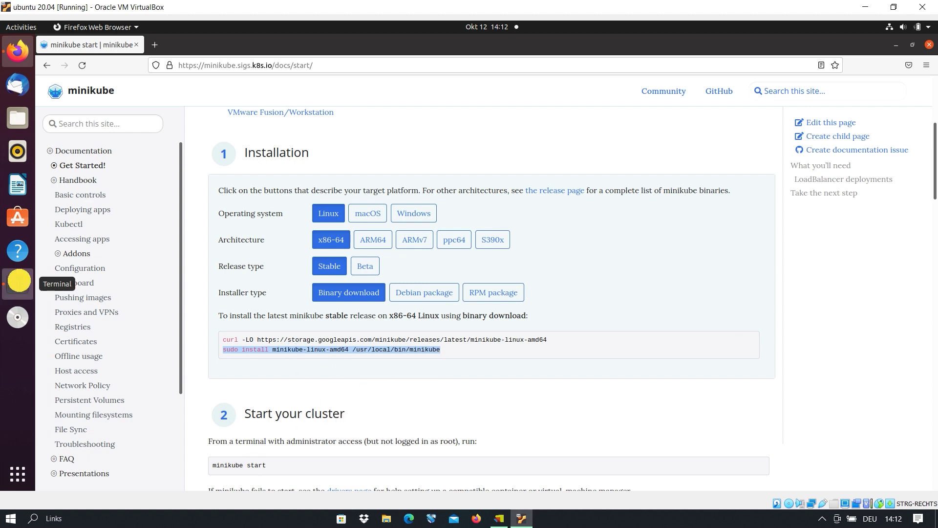
# In the terminal, run the copied command "sudo install minikube-linux-amd64 /usr/local/bin/minikube"
pyautogui.click(18, 283)
pyautogui.rightClick(240, 143)
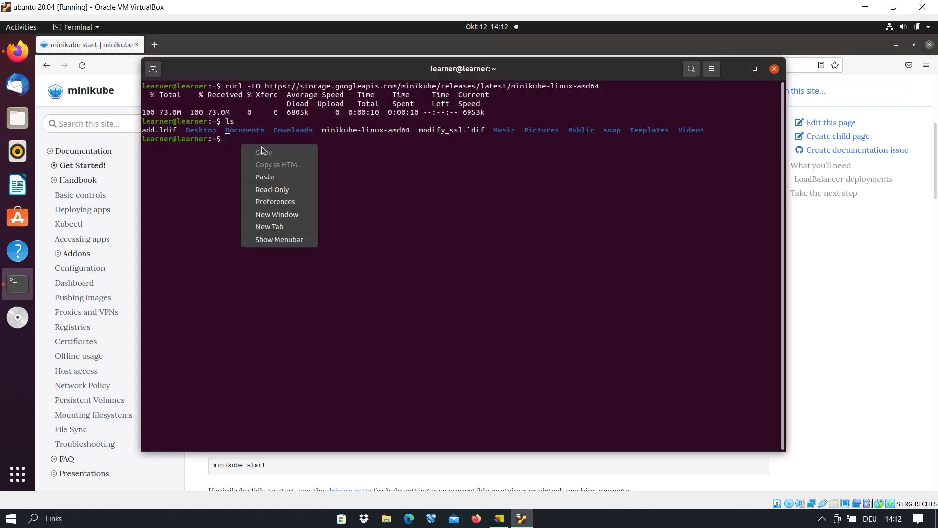
pyautogui.click(280, 177)
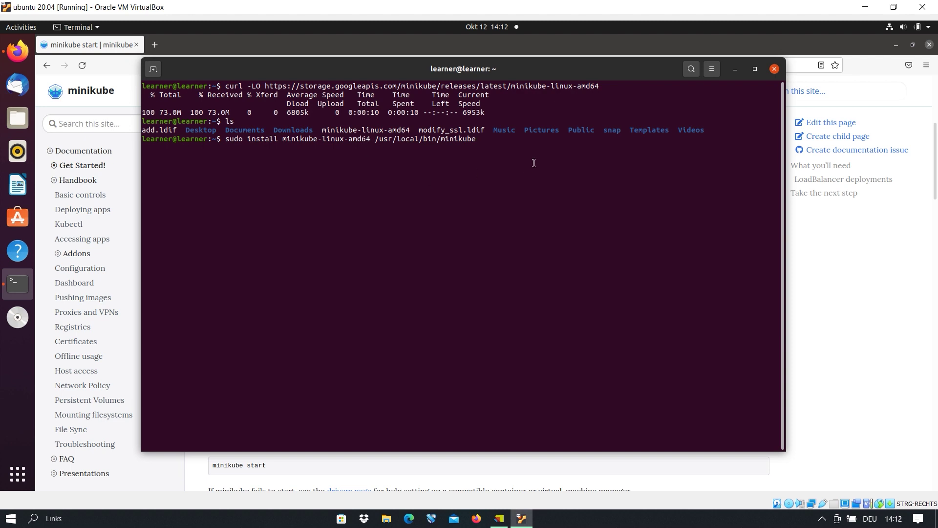
pyautogui.press('Return')
# Change to /usr/local/bin/ and list its contents to check for the minikube binary
pyautogui.write('cd ')
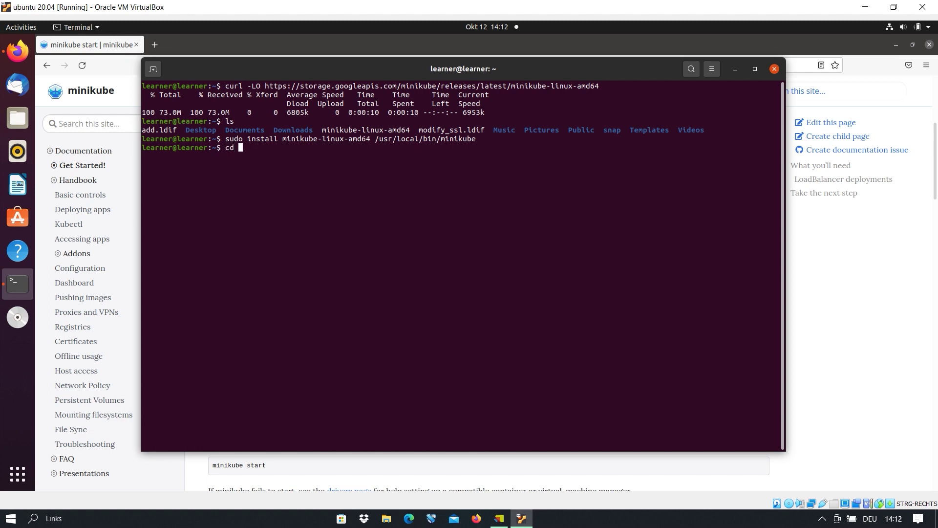
pyautogui.write('/usr/local/bin/')
pyautogui.press('Return')
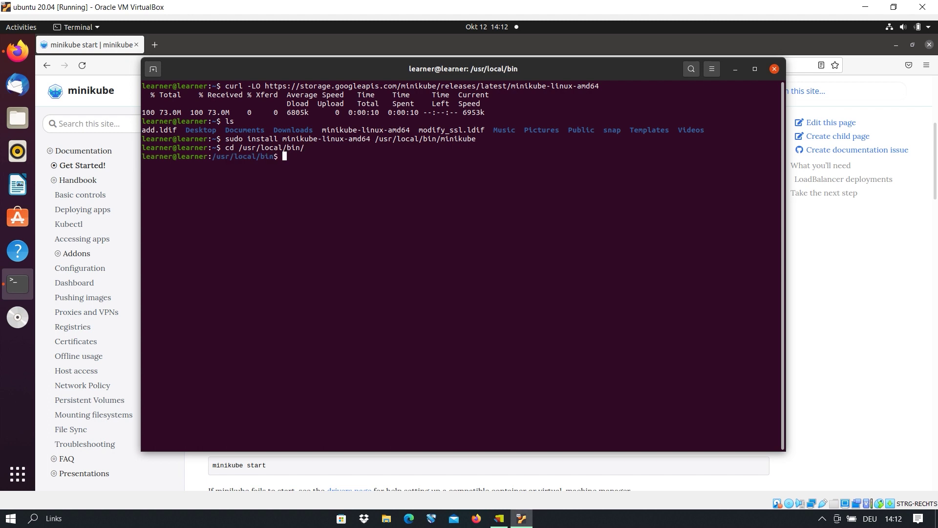
pyautogui.write('ls')
pyautogui.press('Return')
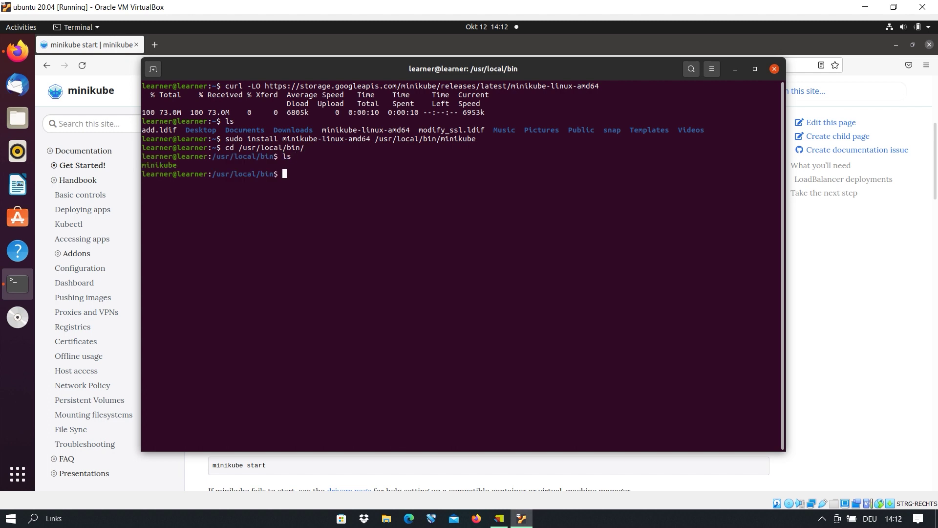
# Clear the terminal and change back to the home directory with cd ~
pyautogui.write('clear')
pyautogui.press('Return')
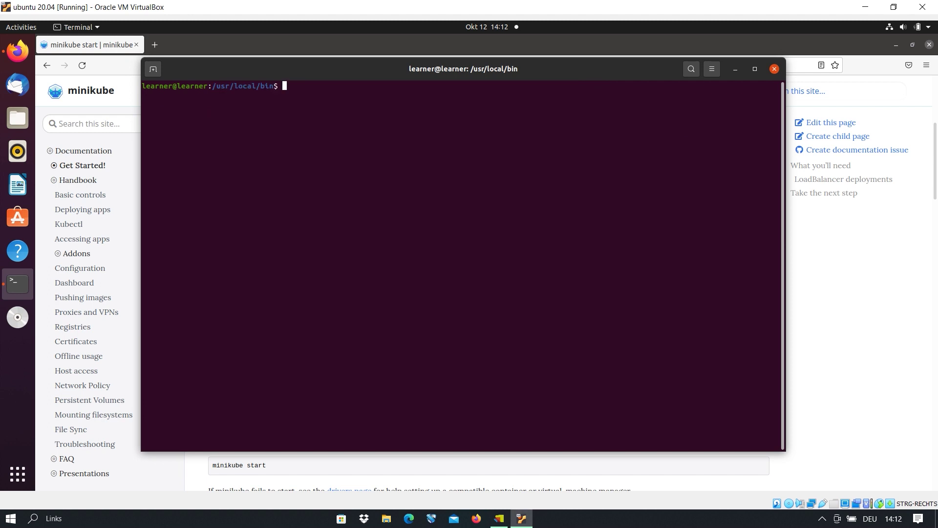
pyautogui.write('cd ~')
pyautogui.press('Return')
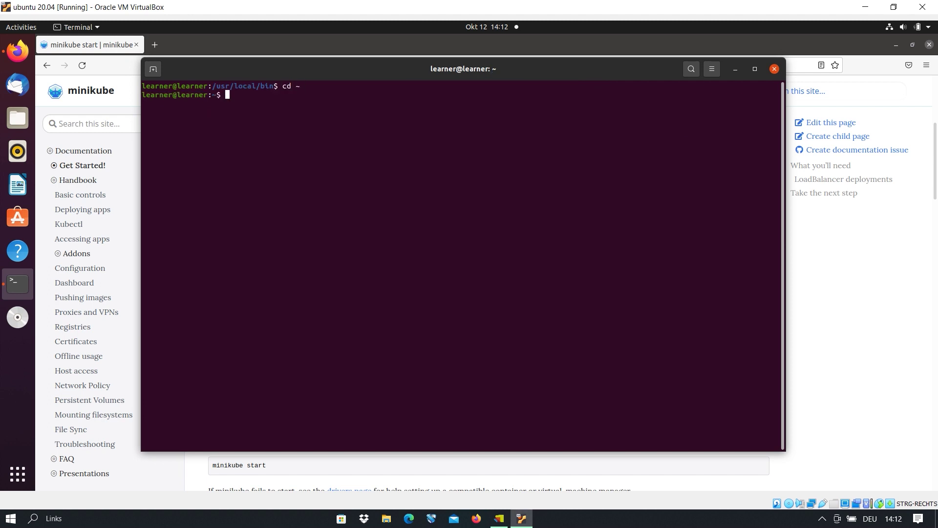
# Copy "minikube start" from the Start your cluster section in the browser and paste it at the terminal prompt
pyautogui.click(736, 69)
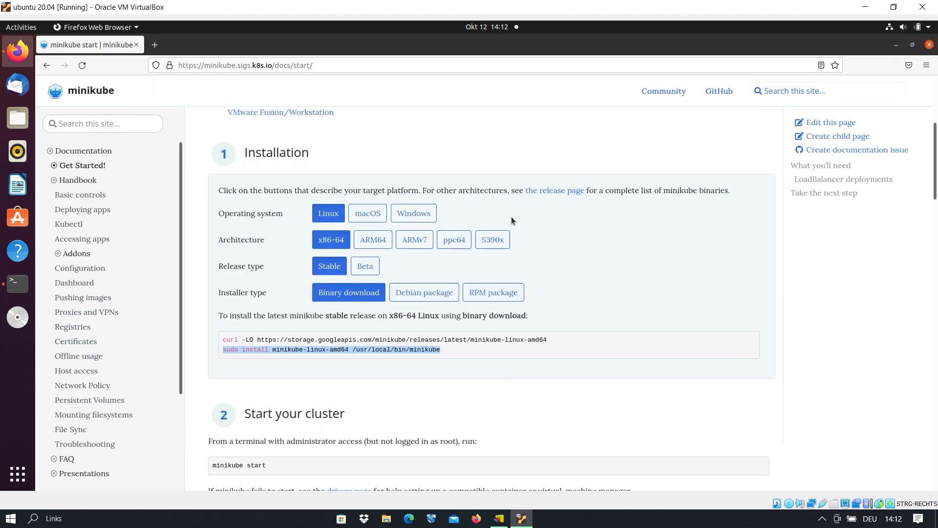
pyautogui.scroll(-3, 549, 338)
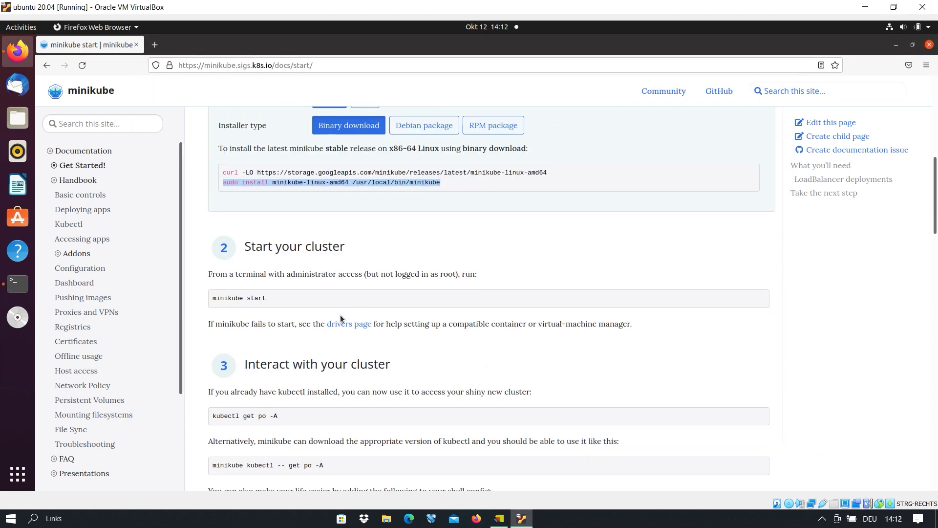
pyautogui.moveTo(266, 299); pyautogui.dragTo(211, 299)
pyautogui.rightClick(227, 299)
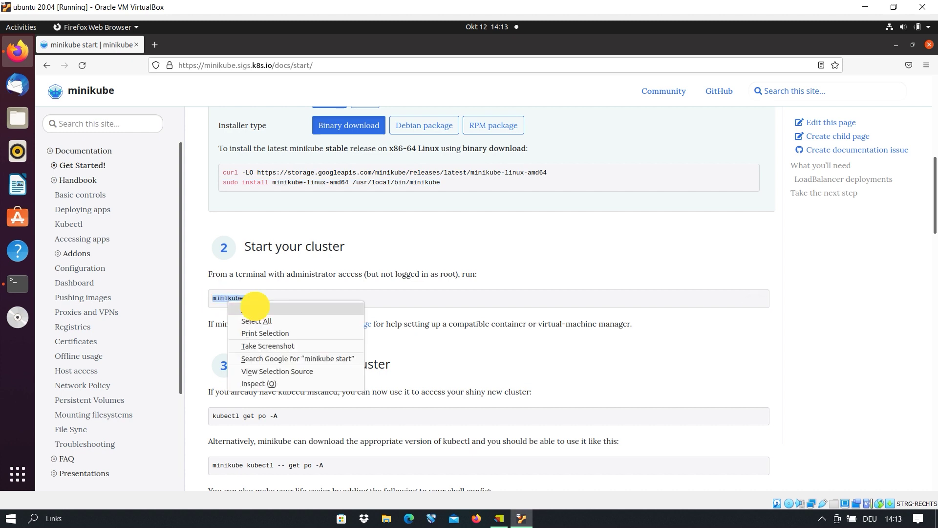
pyautogui.click(256, 309)
pyautogui.click(18, 284)
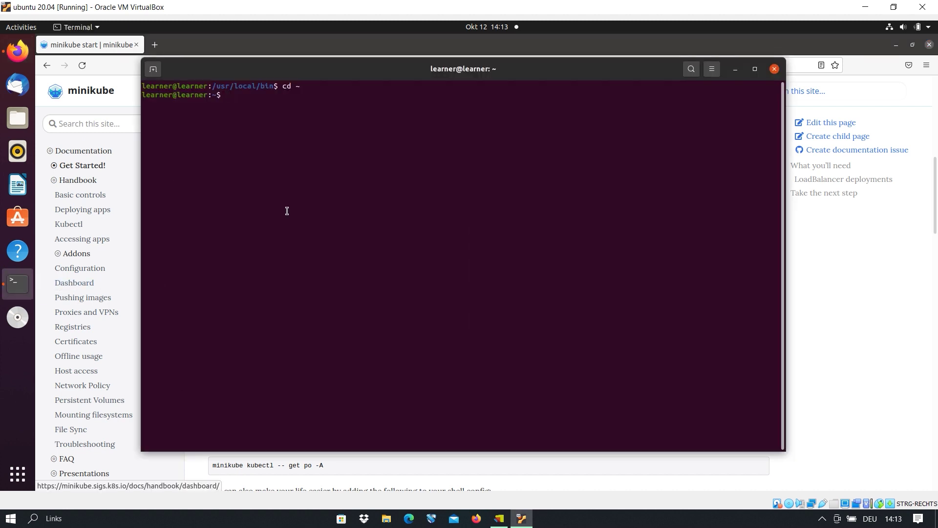
pyautogui.rightClick(230, 97)
pyautogui.click(267, 133)
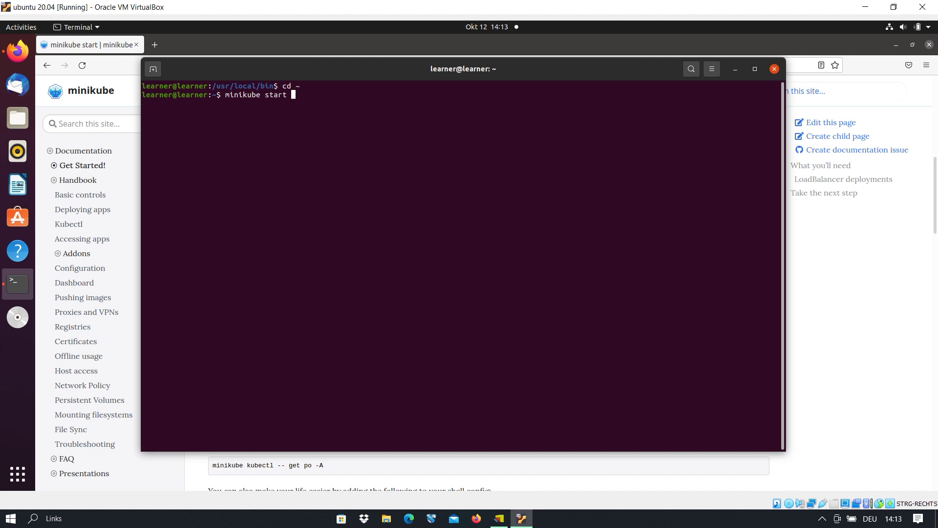
# Open the drivers page from the browser documentation in a new tab, review the supported drivers per operating system, and return to the start page
pyautogui.click(735, 69)
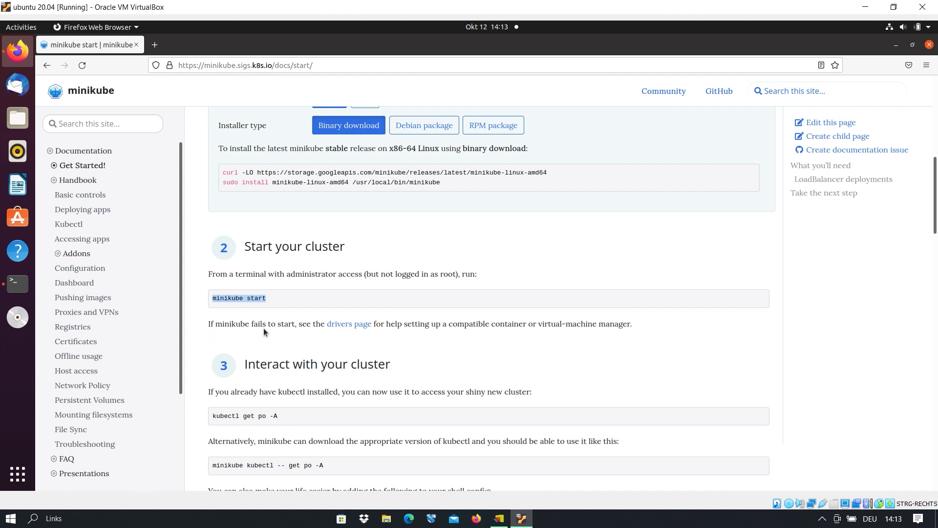
pyautogui.rightClick(349, 325)
pyautogui.click(371, 335)
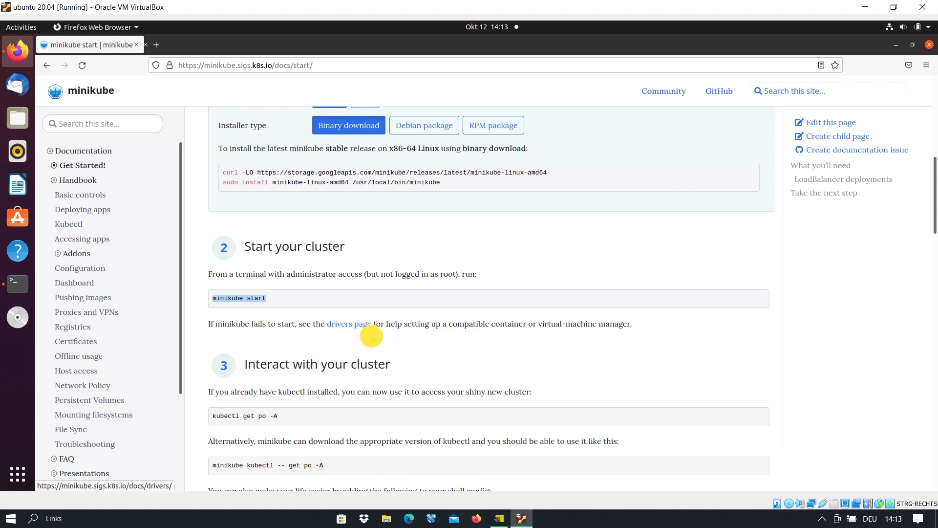
pyautogui.click(193, 46)
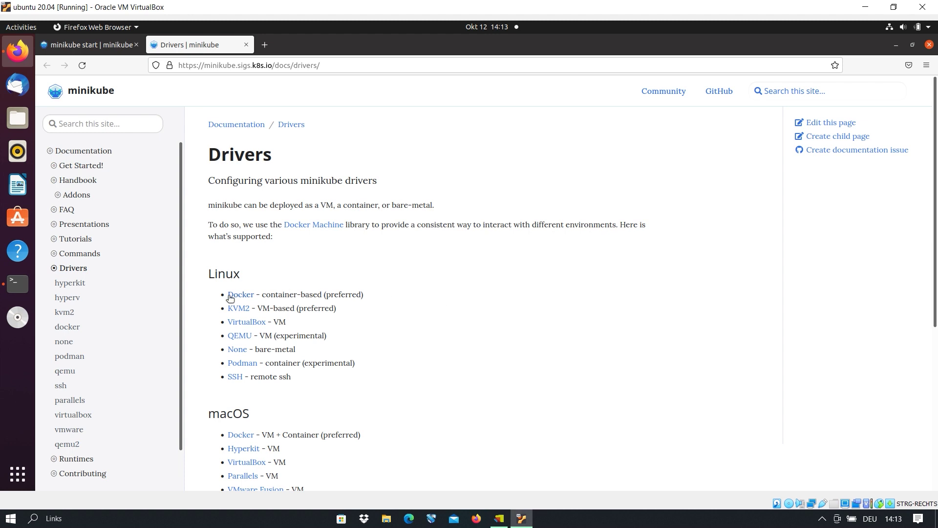
pyautogui.scroll(-2, 373, 317)
pyautogui.scroll(-4, 373, 321)
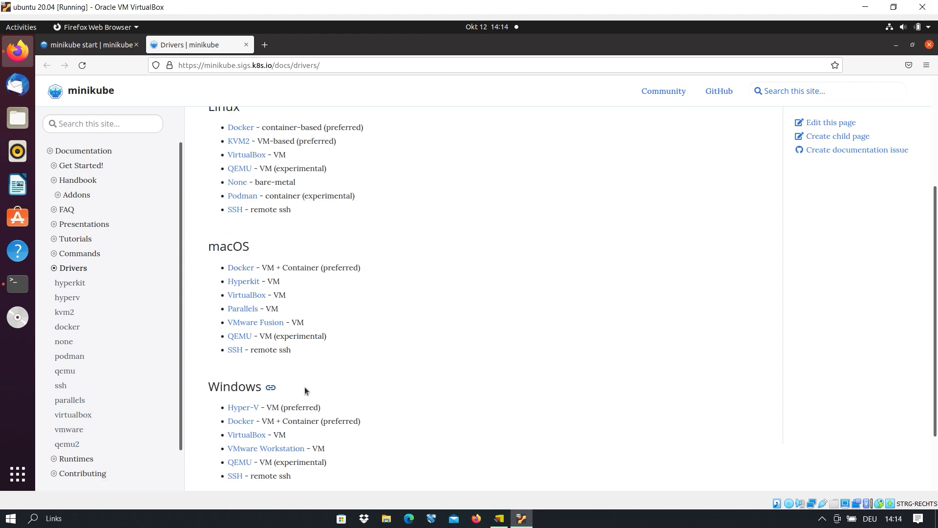
pyautogui.scroll(-1, 454, 338)
pyautogui.scroll(-2, 453, 341)
pyautogui.scroll(8, 454, 342)
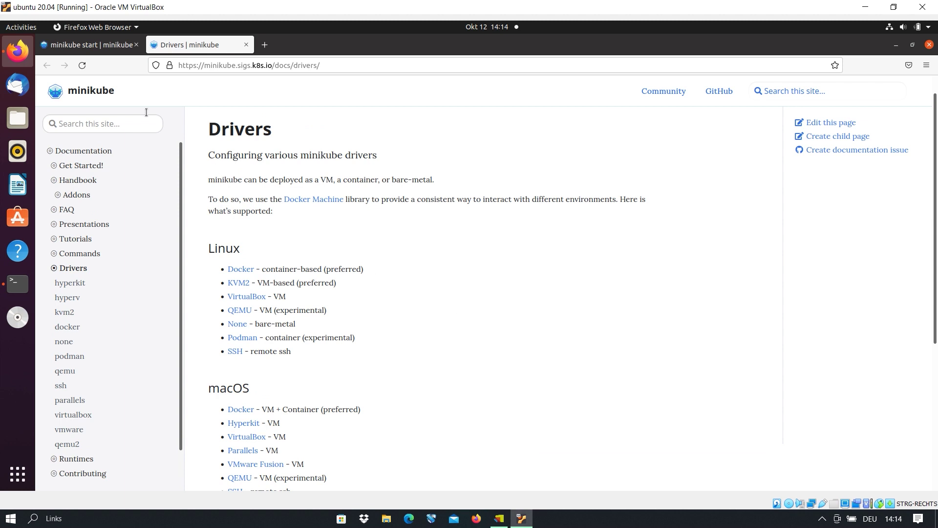
pyautogui.click(87, 45)
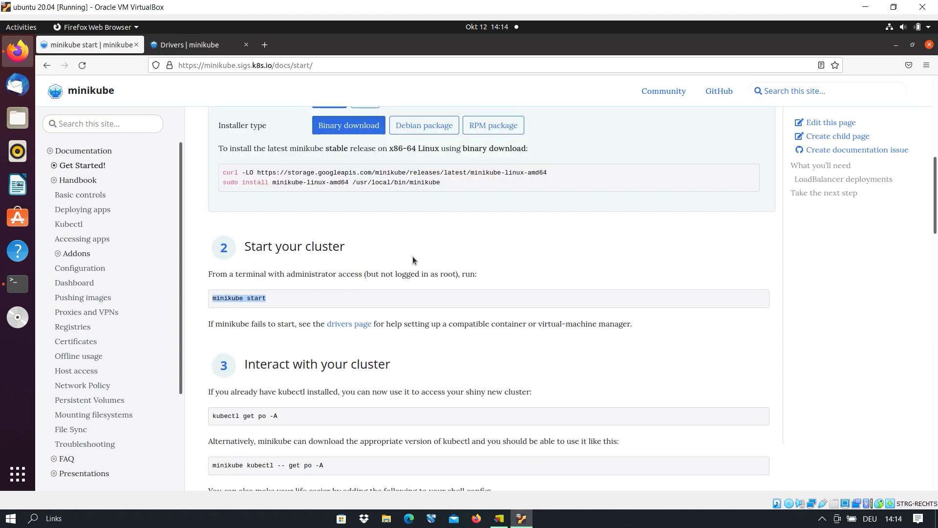
pyautogui.click(17, 283)
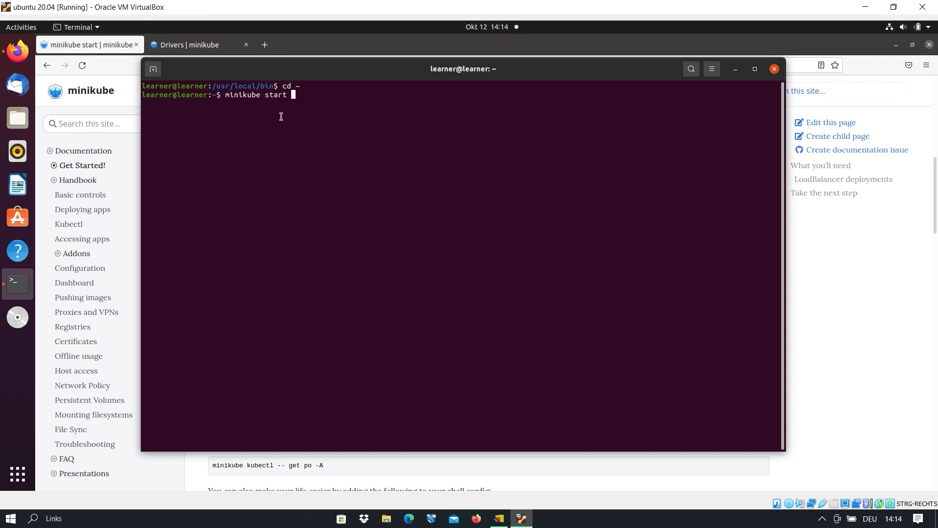
pyautogui.click(736, 69)
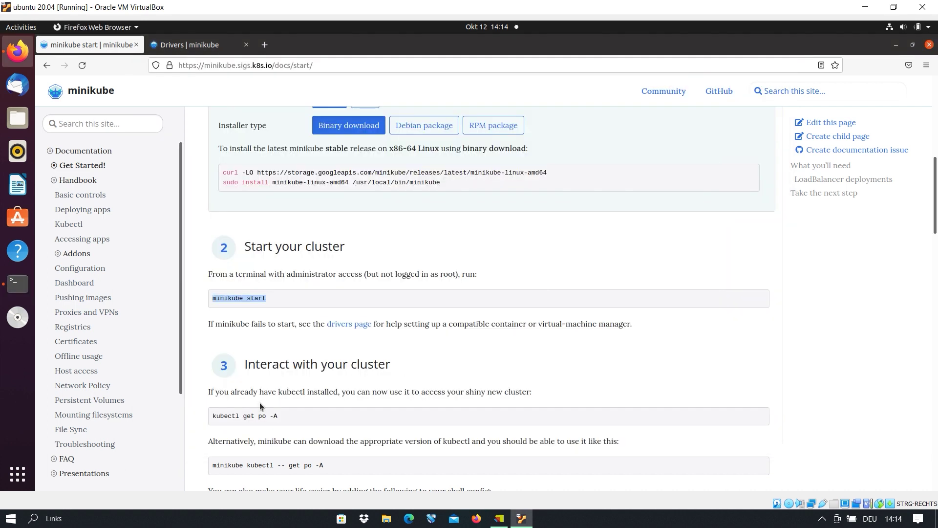
pyautogui.click(18, 283)
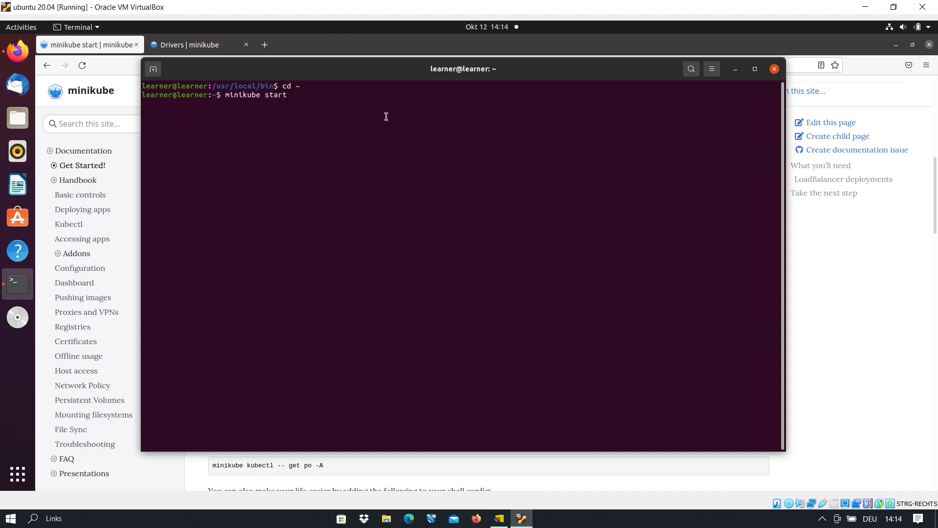
pyautogui.write('--')
pyautogui.write('driver ')
pyautogui.write('docker')
pyautogui.press('BackSpace')
pyautogui.press('BackSpace')
pyautogui.press('BackSpace')
pyautogui.press('BackSpace')
pyautogui.press('BackSpace')
pyautogui.press('BackSpace')
pyautogui.press('BackSpace')
pyautogui.press('BackSpace')
pyautogui.press('BackSpace')
pyautogui.press('BackSpace')
pyautogui.press('BackSpace')
pyautogui.press('BackSpace')
pyautogui.press('BackSpace')
pyautogui.press('BackSpace')
pyautogui.press('BackSpace')
pyautogui.press('BackSpace')
pyautogui.press('BackSpace')
pyautogui.press('BackSpace')
pyautogui.press('BackSpace')
pyautogui.press('BackSpace')
pyautogui.write('sudo apt install docker.io')
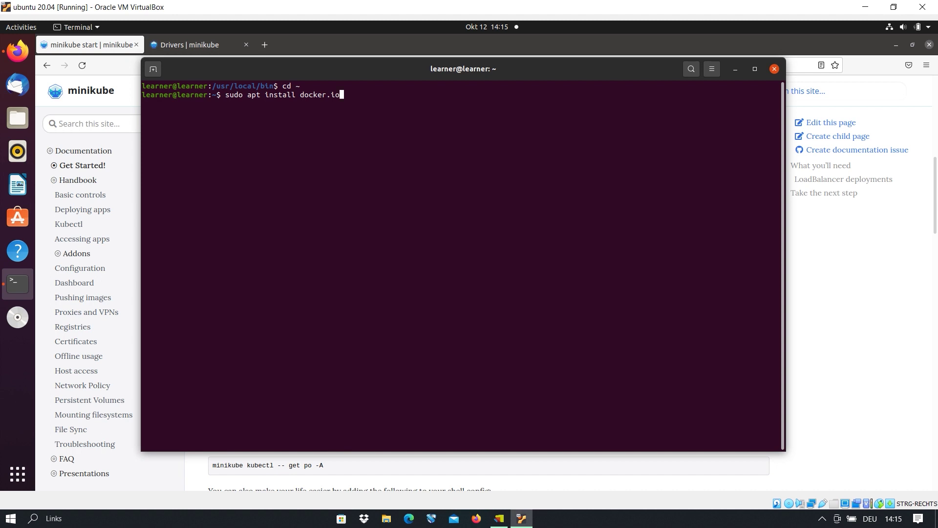
pyautogui.press('BackSpace')
pyautogui.press('BackSpace')
pyautogui.press('BackSpace')
pyautogui.press('BackSpace')
pyautogui.press('BackSpace')
pyautogui.press('BackSpace')
pyautogui.press('BackSpace')
pyautogui.press('BackSpace')
pyautogui.press('BackSpace')
pyautogui.press('BackSpace')
pyautogui.press('BackSpace')
pyautogui.press('BackSpace')
pyautogui.press('BackSpace')
pyautogui.press('BackSpace')
pyautogui.press('BackSpace')
pyautogui.press('BackSpace')
pyautogui.press('BackSpace')
pyautogui.press('BackSpace')
pyautogui.press('BackSpace')
pyautogui.press('BackSpace')
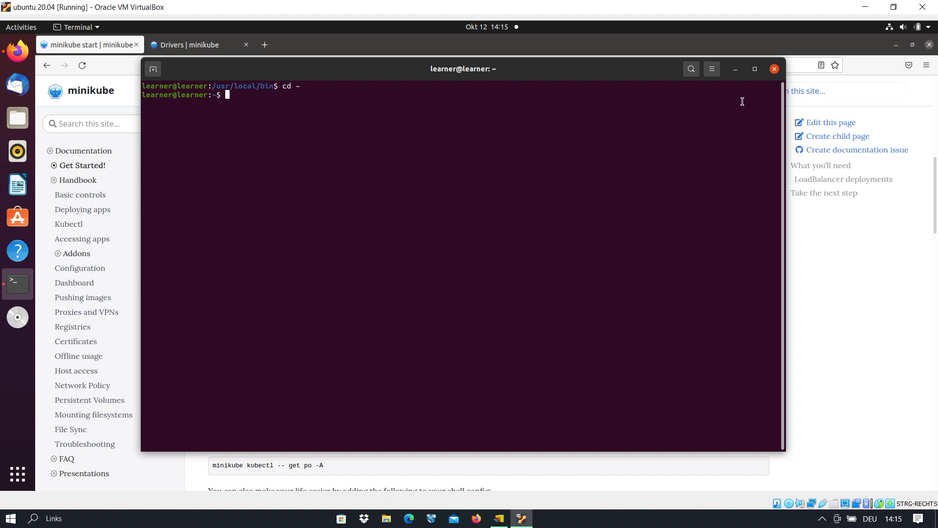
# Copy "minikube start" from the documentation's Start your cluster section and run it in the terminal with "--driver docker" appended
pyautogui.click(735, 69)
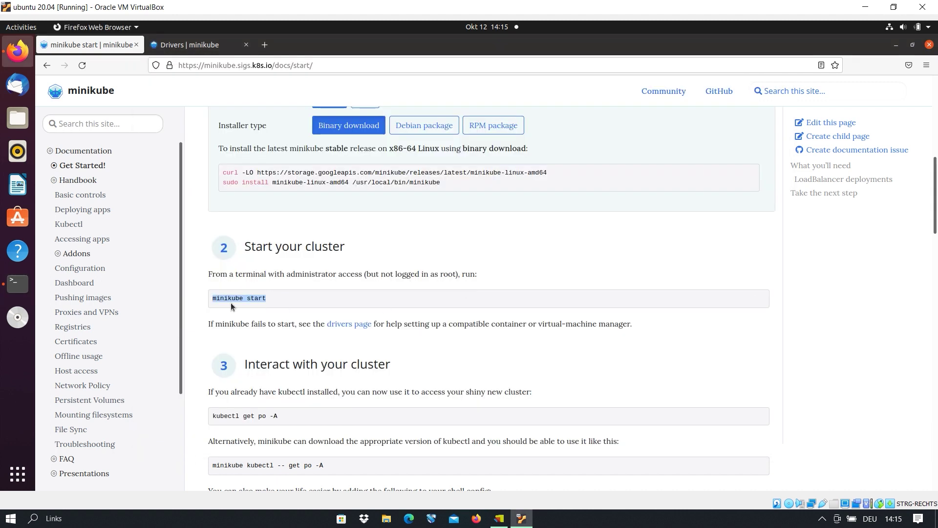
pyautogui.rightClick(231, 304)
pyautogui.click(260, 307)
pyautogui.click(17, 284)
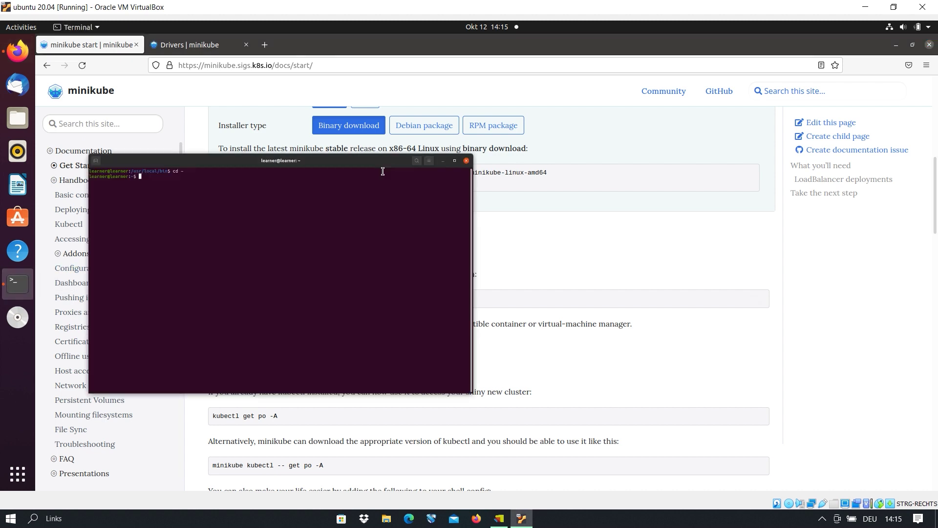
pyautogui.rightClick(287, 103)
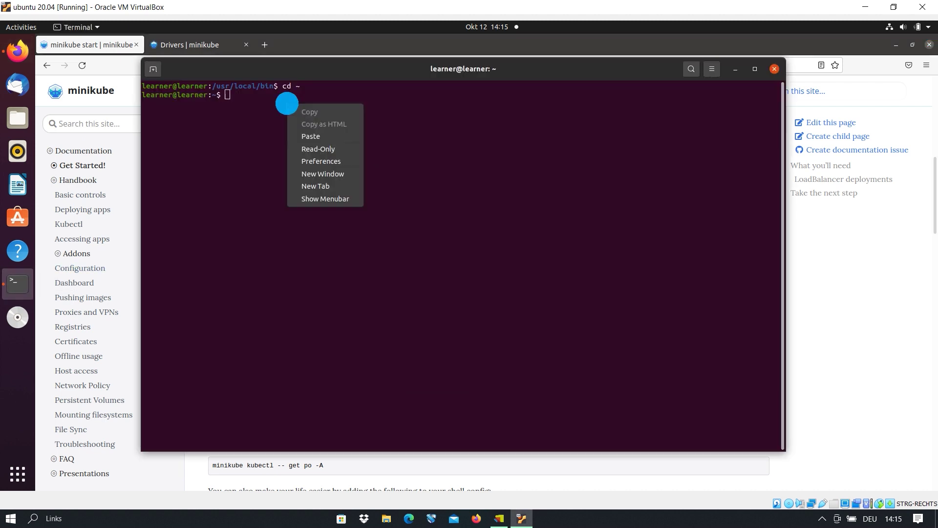
pyautogui.click(318, 137)
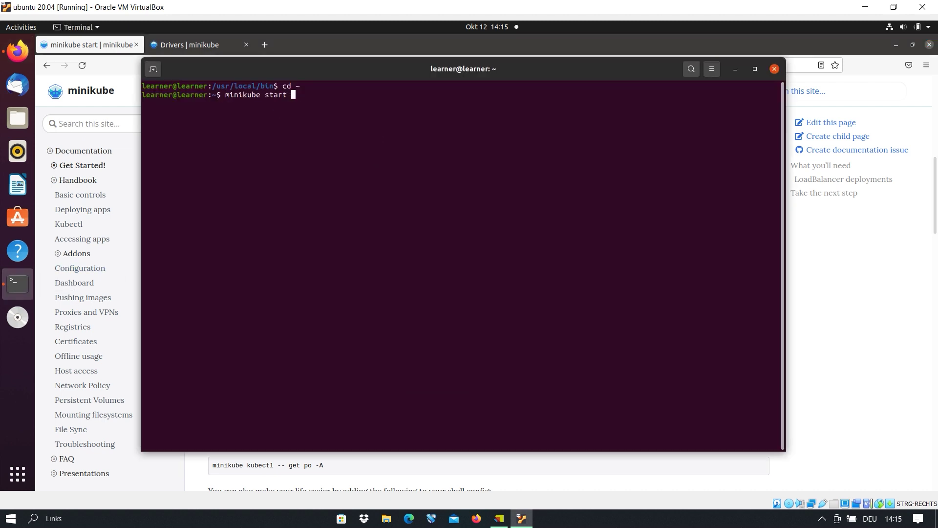
pyautogui.write('--driver docker')
pyautogui.press('Return')
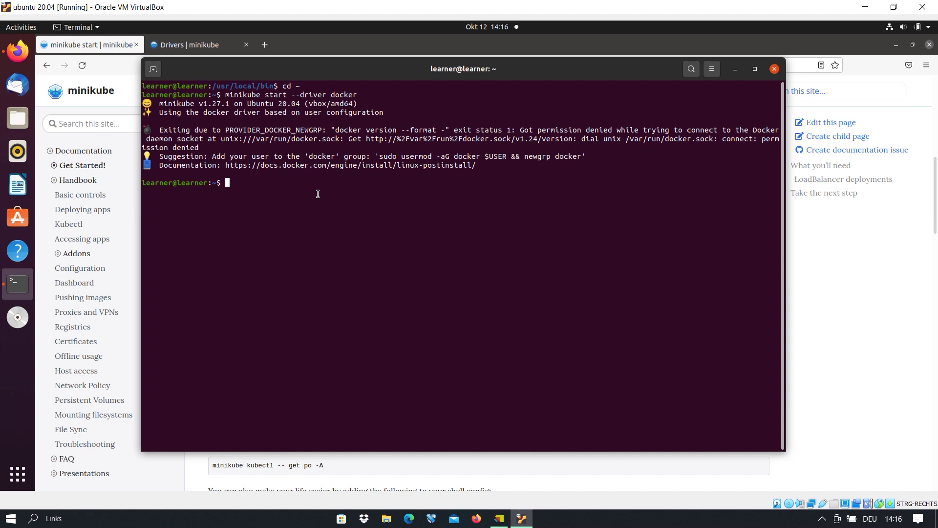
# Try to start the cluster with root privileges by recalling the last command and running "sudo minikube start --driver docker"
pyautogui.press('Up')
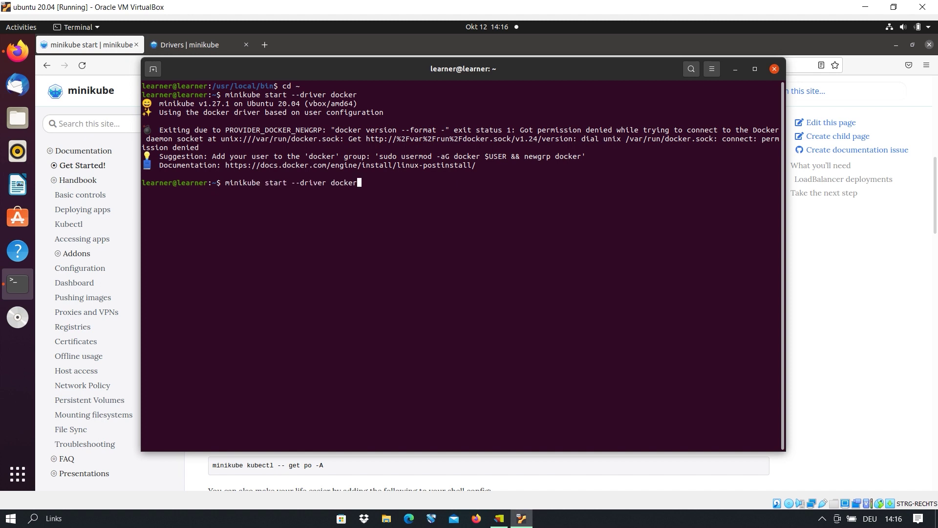
pyautogui.press('Left')
pyautogui.press('Left')
pyautogui.press('Left')
pyautogui.press('Left')
pyautogui.press('Left')
pyautogui.press('Left')
pyautogui.press('Left')
pyautogui.press('Left')
pyautogui.press('Left')
pyautogui.press('Left')
pyautogui.press('Left')
pyautogui.press('Left')
pyautogui.press('Left')
pyautogui.press('Left')
pyautogui.press('Left')
pyautogui.press('Left')
pyautogui.press('Left')
pyautogui.press('Left')
pyautogui.press('Left')
pyautogui.press('Left')
pyautogui.press('Left')
pyautogui.write('sudo')
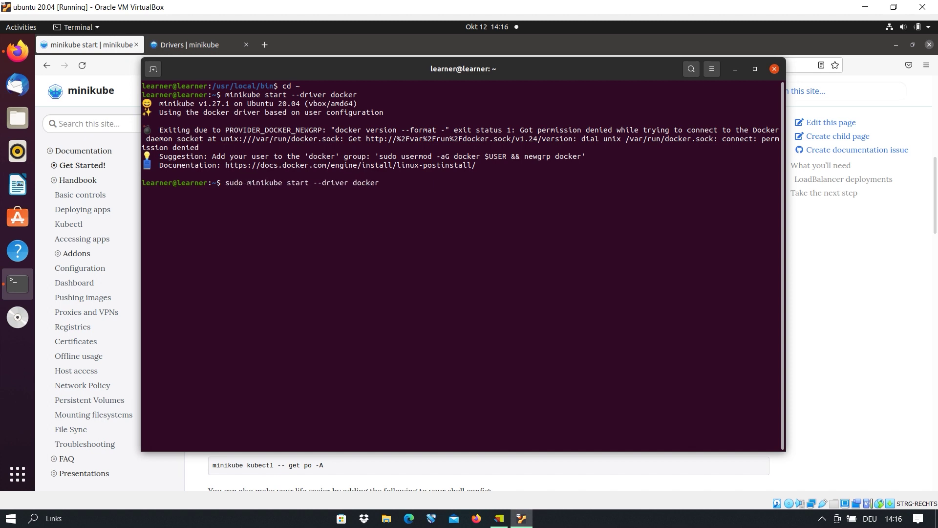
pyautogui.press('Return')
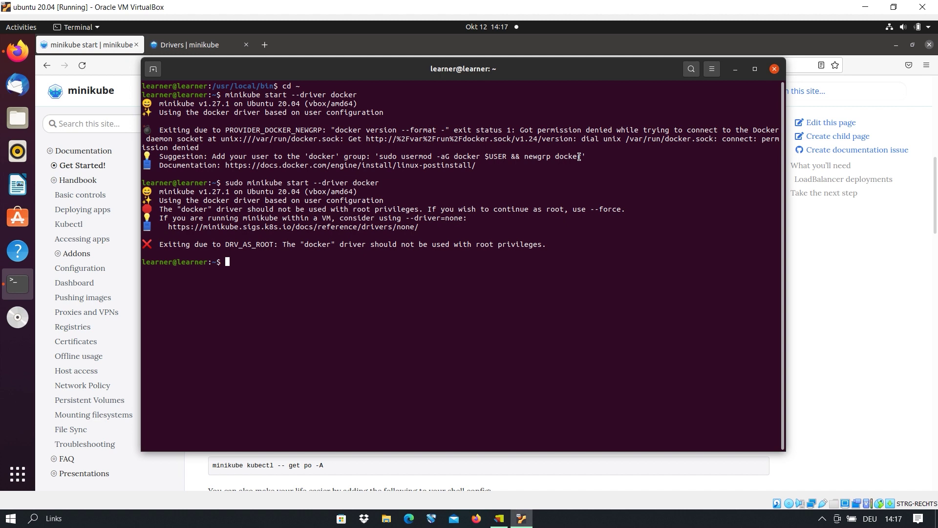
pyautogui.write('sudo a')
pyautogui.write('ddgroup')
pyautogui.press('BackSpace')
pyautogui.press('BackSpace')
pyautogui.press('BackSpace')
pyautogui.press('BackSpace')
pyautogui.press('BackSpace')
pyautogui.press('BackSpace')
pyautogui.press('BackSpace')
pyautogui.press('BackSpace')
pyautogui.press('BackSpace')
pyautogui.press('BackSpace')
pyautogui.press('BackSpace')
pyautogui.press('BackSpace')
pyautogui.press('BackSpace')
# Copy the suggested command "sudo usermod -aG docker $USER && newgrp docker" from the terminal output and run it
pyautogui.moveTo(379, 156); pyautogui.dragTo(584, 155)
pyautogui.rightClick(526, 157)
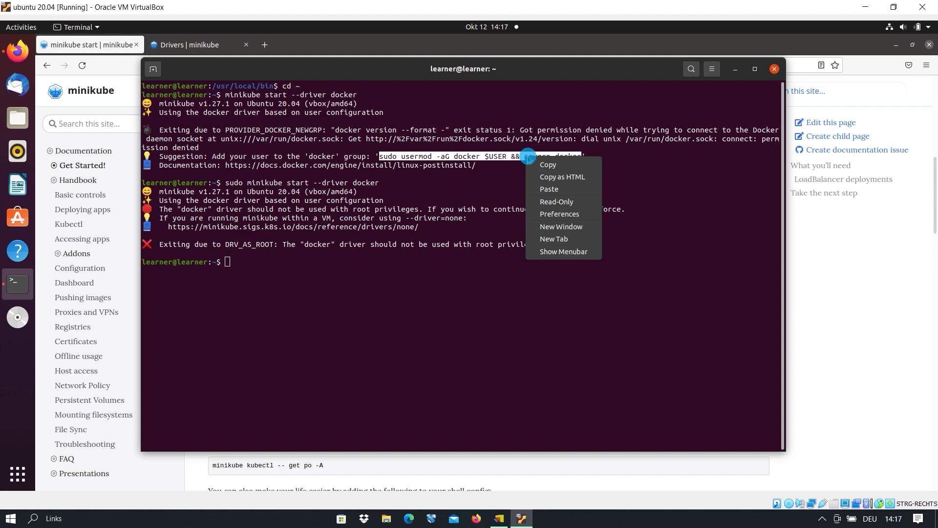
pyautogui.click(560, 166)
pyautogui.click(236, 261)
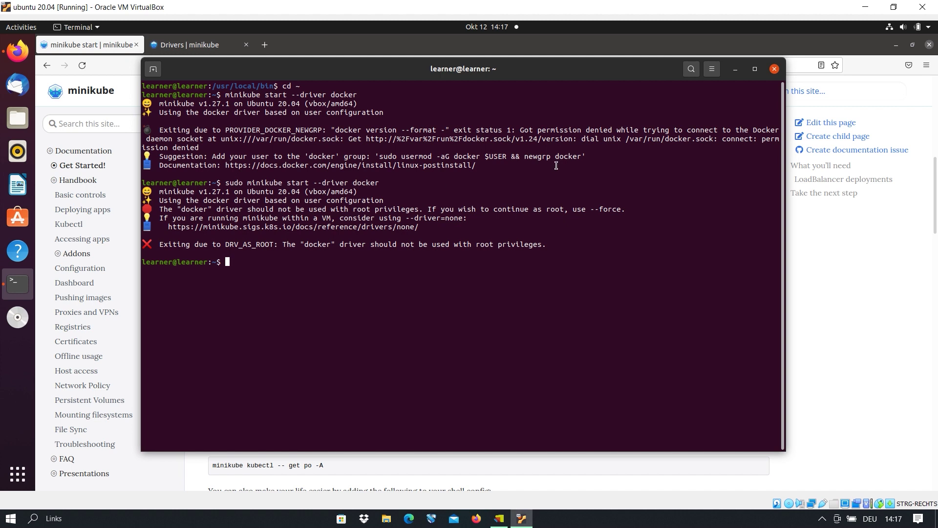
pyautogui.rightClick(247, 264)
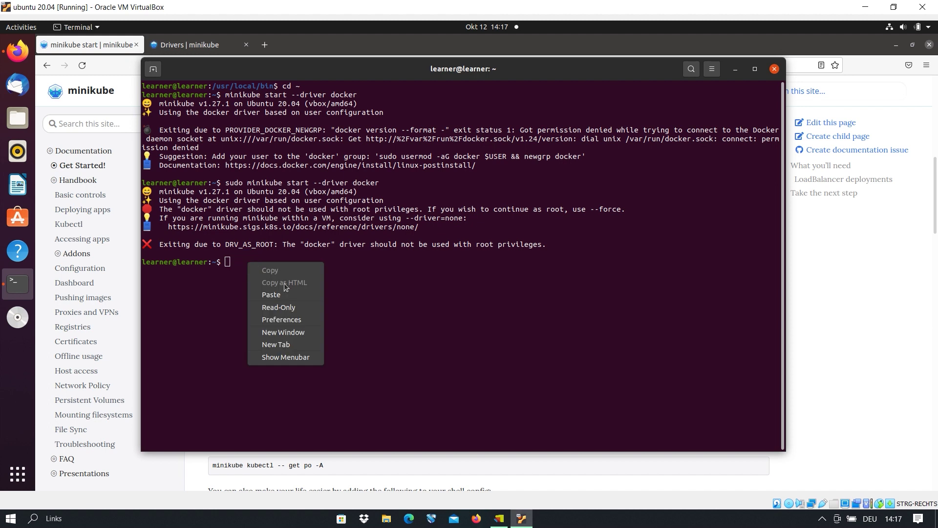
pyautogui.click(286, 295)
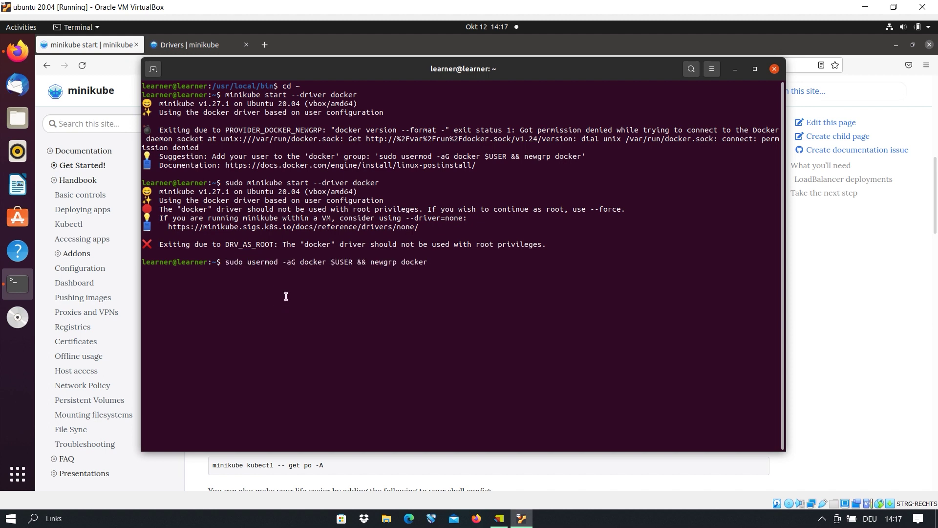
pyautogui.press('Return')
# Copy "minikube start --driver docker" from the earlier terminal line and run it again at the prompt
pyautogui.moveTo(226, 95); pyautogui.dragTo(357, 94)
pyautogui.rightClick(336, 96)
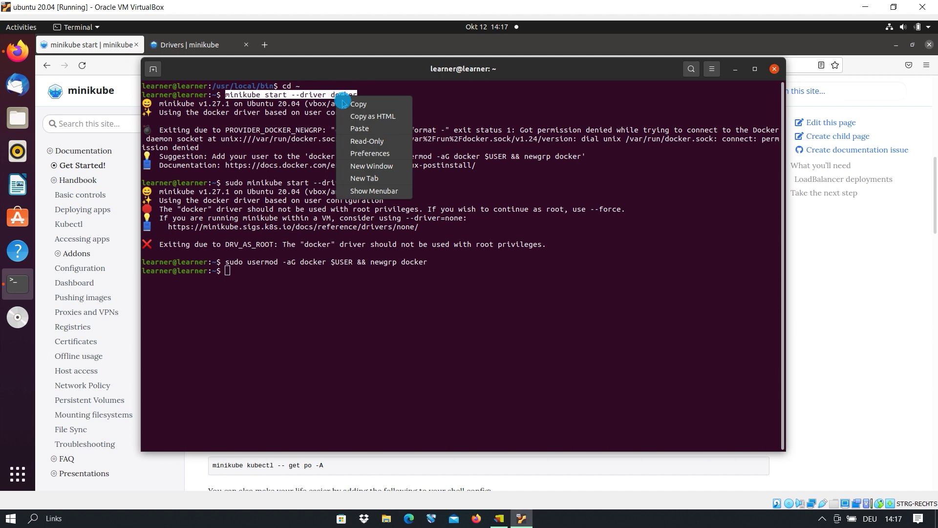
pyautogui.click(359, 104)
pyautogui.click(235, 273)
pyautogui.rightClick(237, 274)
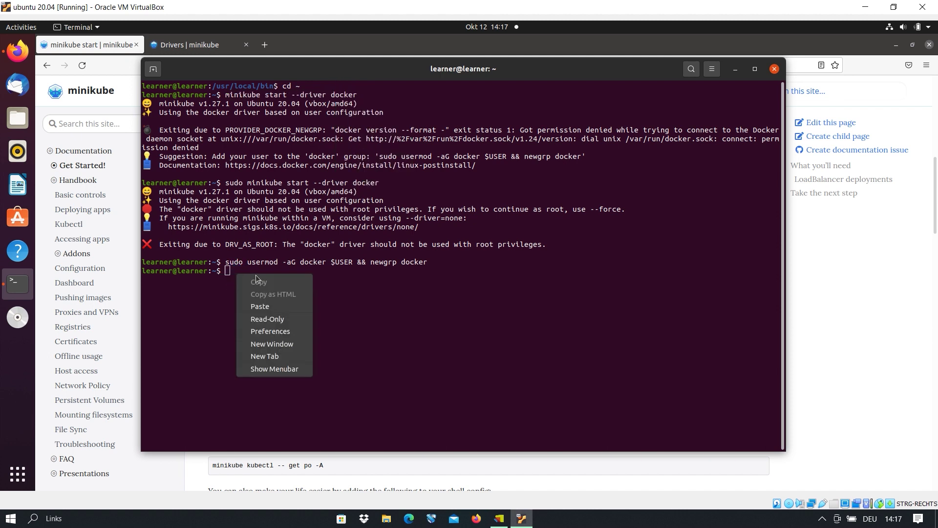
pyautogui.click(267, 306)
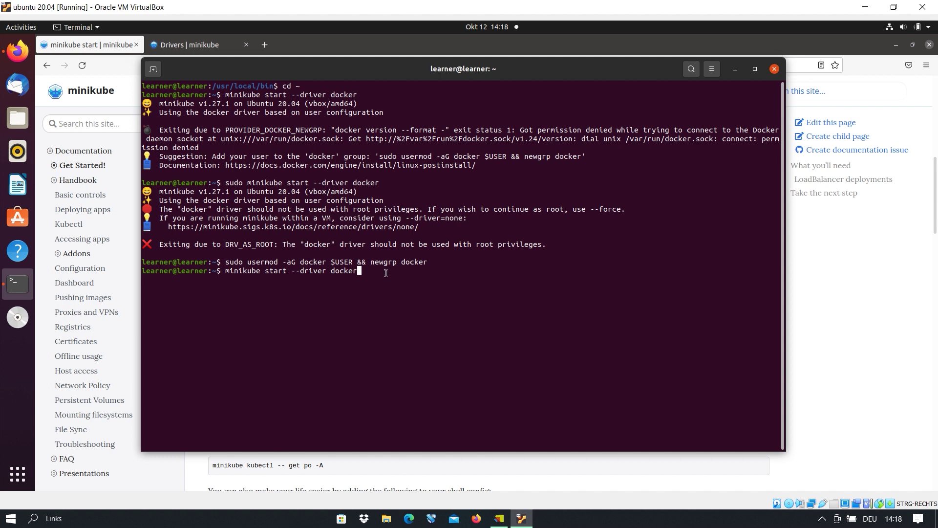
pyautogui.press('Return')
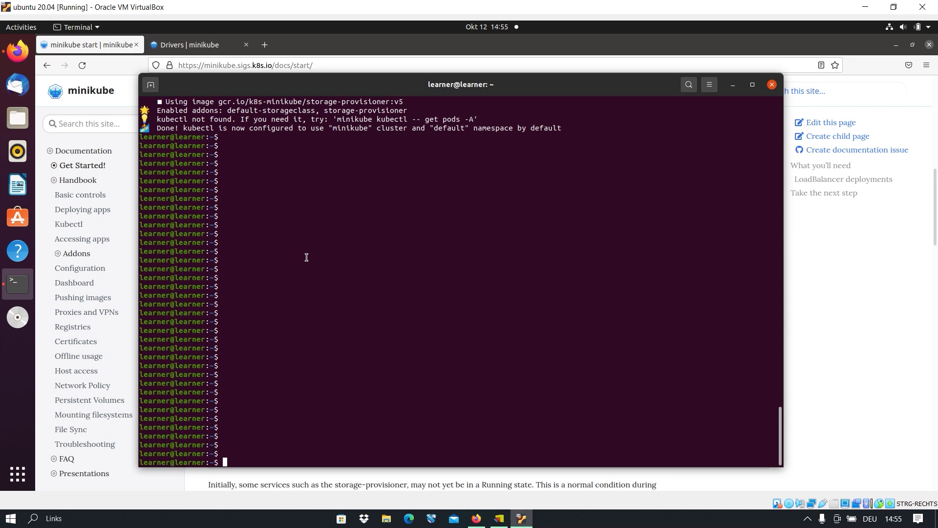
# Check the state of the local cluster with "minikube status"
pyautogui.write('minikube status')
pyautogui.press('Return')
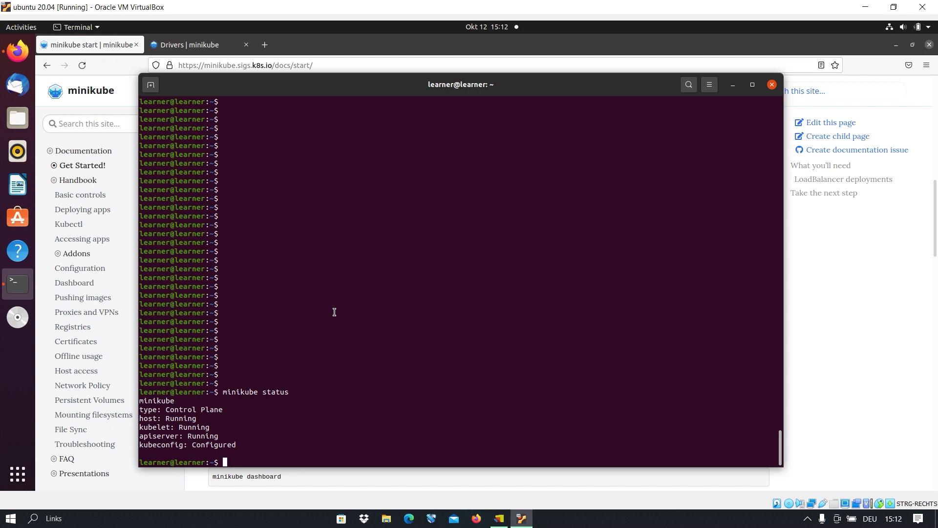
# Review the Interact with your cluster section in the browser documentation and copy the "minikube dashboard" command
pyautogui.click(737, 87)
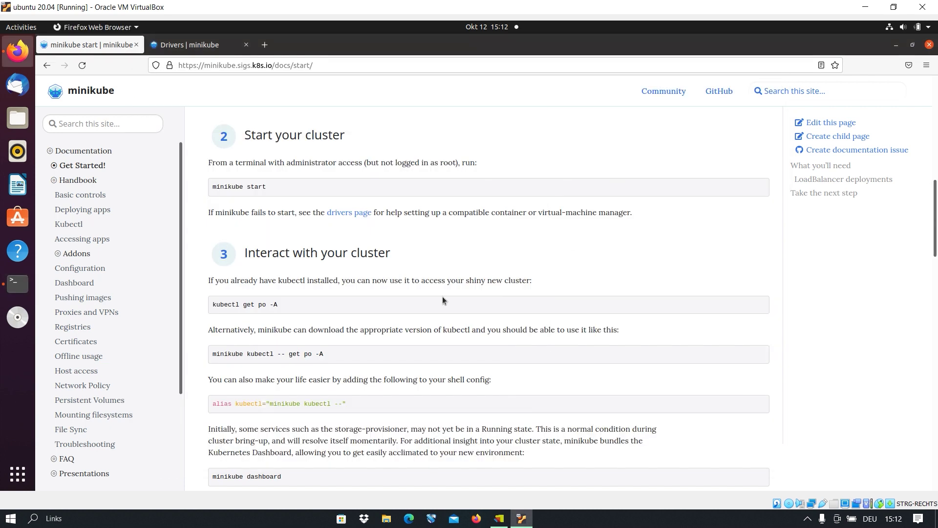
pyautogui.scroll(-2, 408, 259)
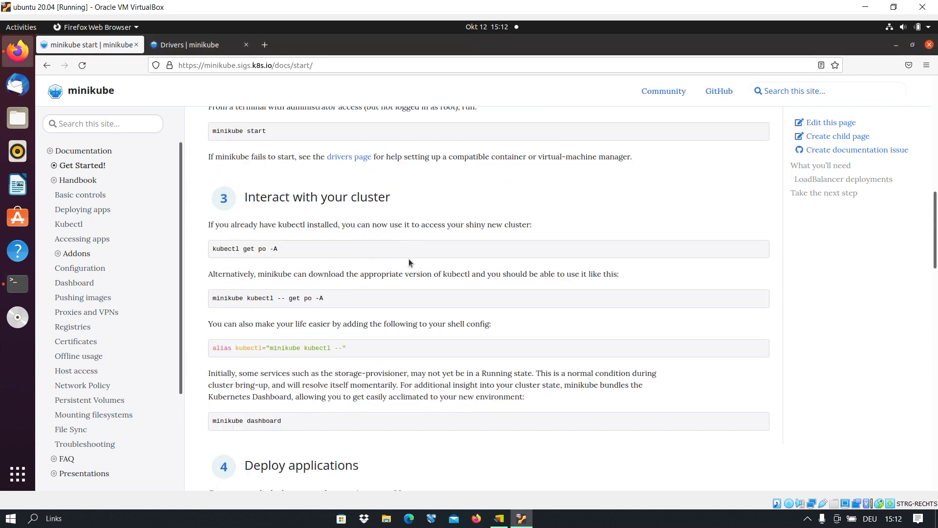
pyautogui.moveTo(374, 251)
pyautogui.moveTo(226, 251)
pyautogui.scroll(-2, 364, 258)
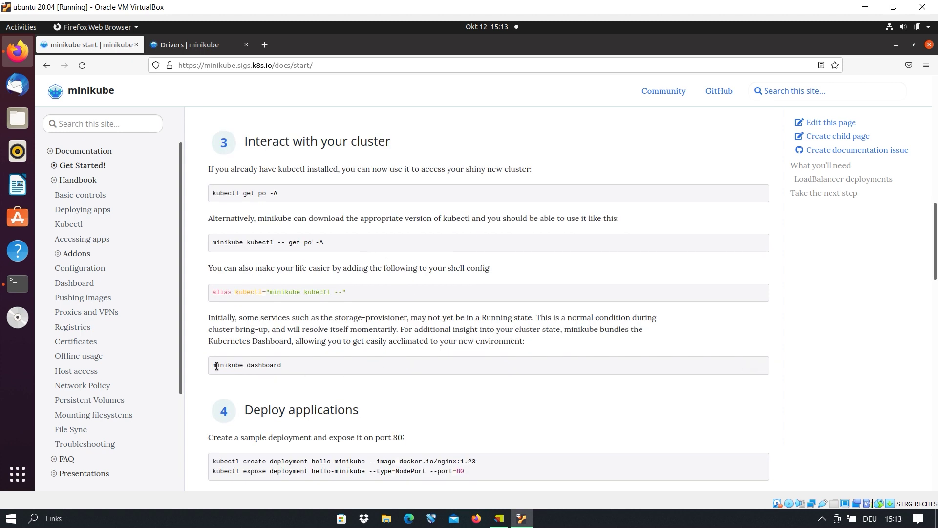
pyautogui.moveTo(220, 367)
pyautogui.mouseDown()
pyautogui.moveTo(281, 367)
pyautogui.moveTo(210, 367)
pyautogui.mouseUp()
pyautogui.click(278, 368)
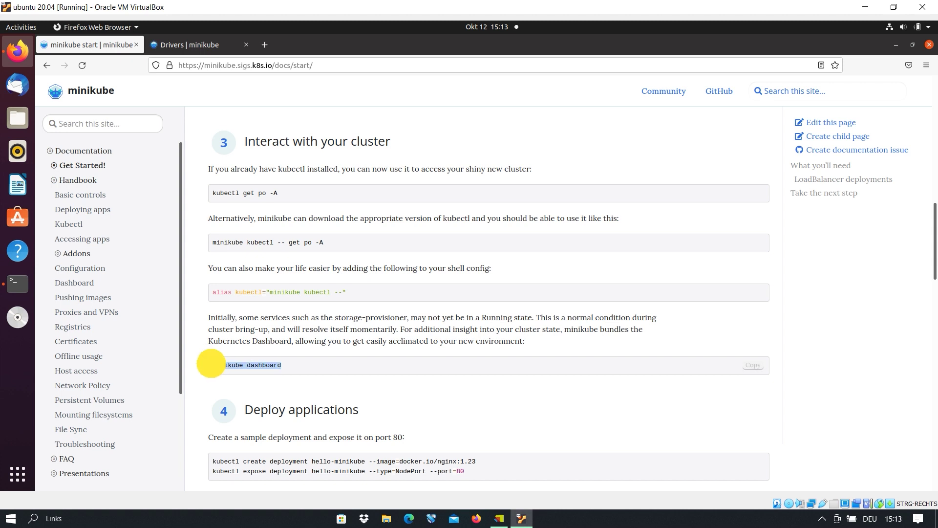
pyautogui.rightClick(239, 368)
pyautogui.click(264, 376)
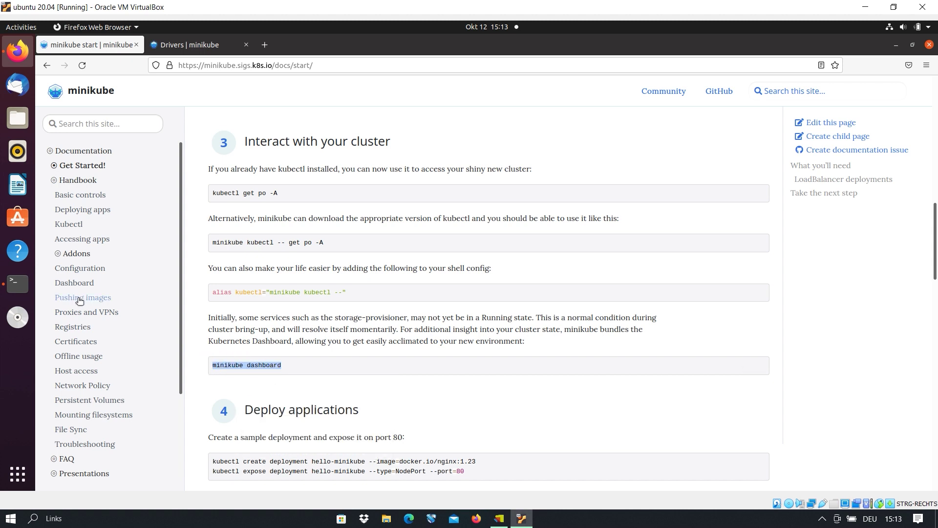
# Run the copied "minikube dashboard" command in the terminal to launch the Kubernetes Dashboard, and return to the terminal
pyautogui.click(18, 284)
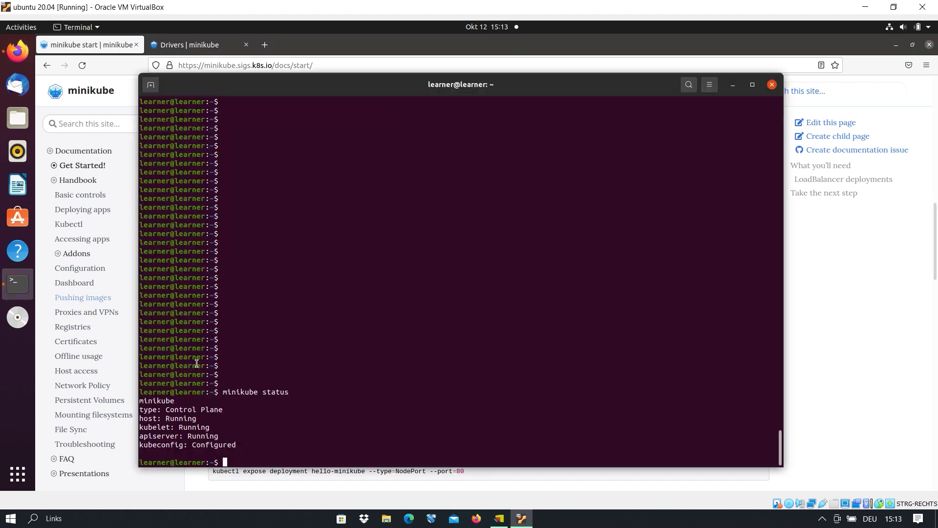
pyautogui.rightClick(262, 453)
pyautogui.click(289, 385)
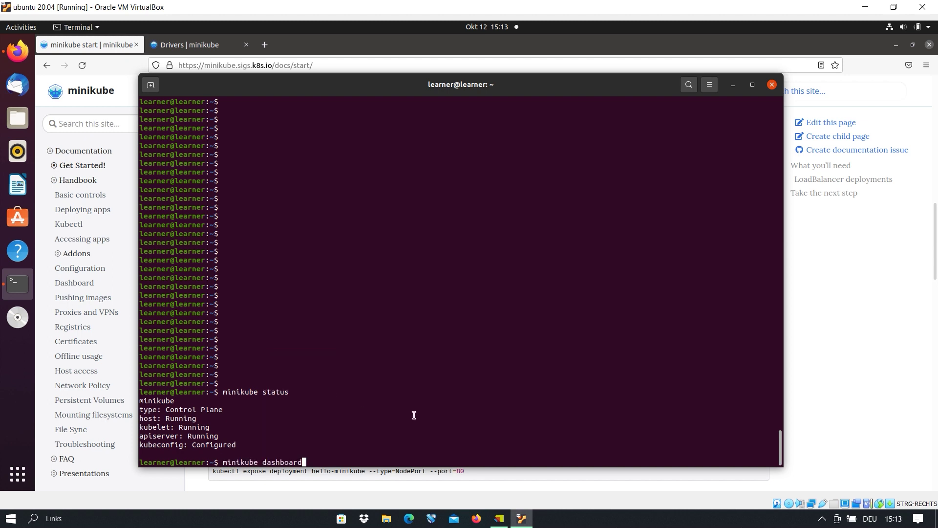
pyautogui.press('Return')
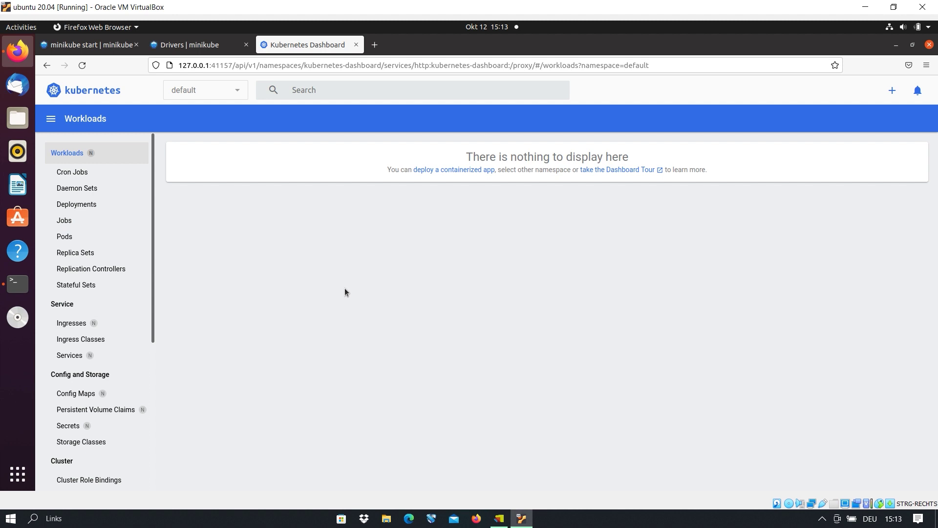
pyautogui.click(17, 283)
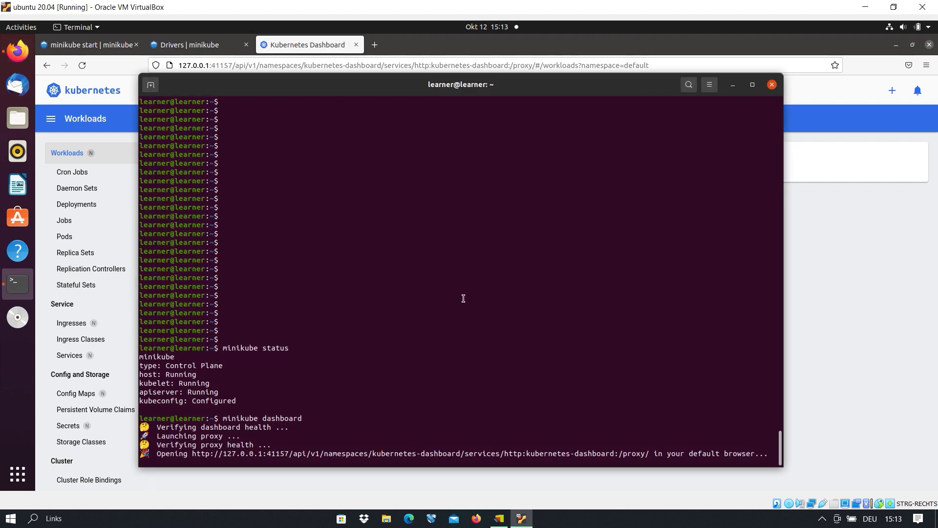